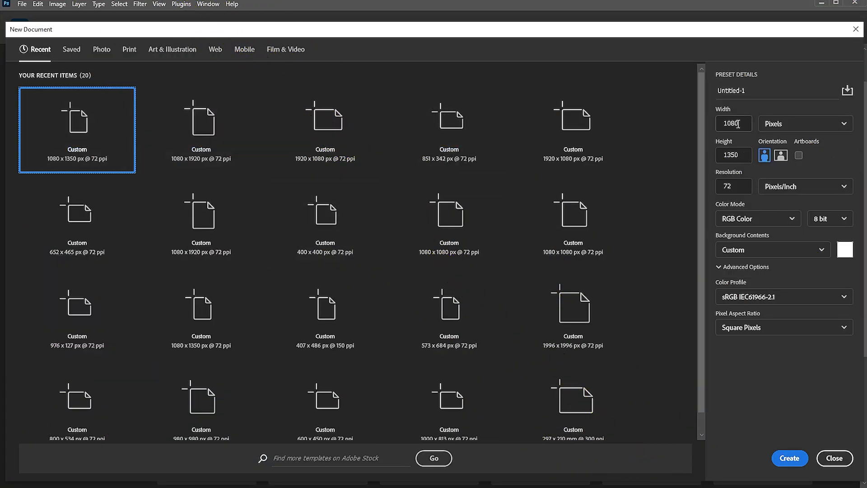
Confirm the 1080 × 1350 px, 72 ppi settings to create the blank portrait document.
click(789, 458)
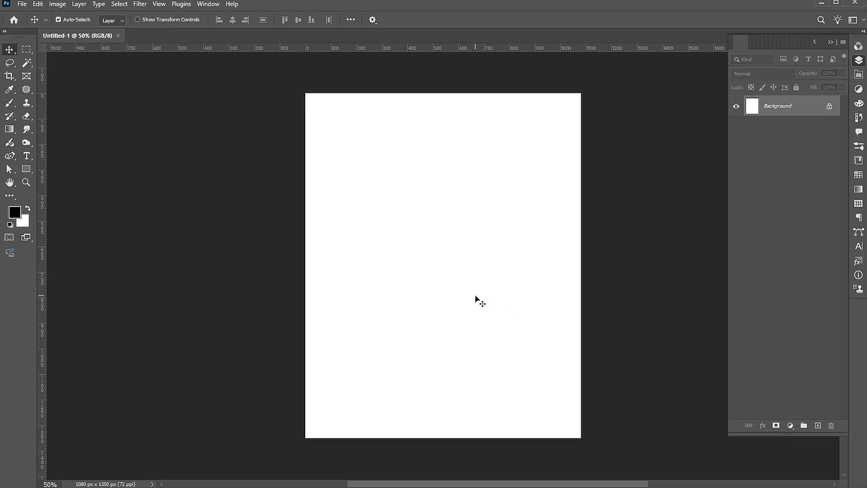
Embed the portrait photo, scale it up, shift it left and commit the placement.
click(31, 7)
click(53, 275)
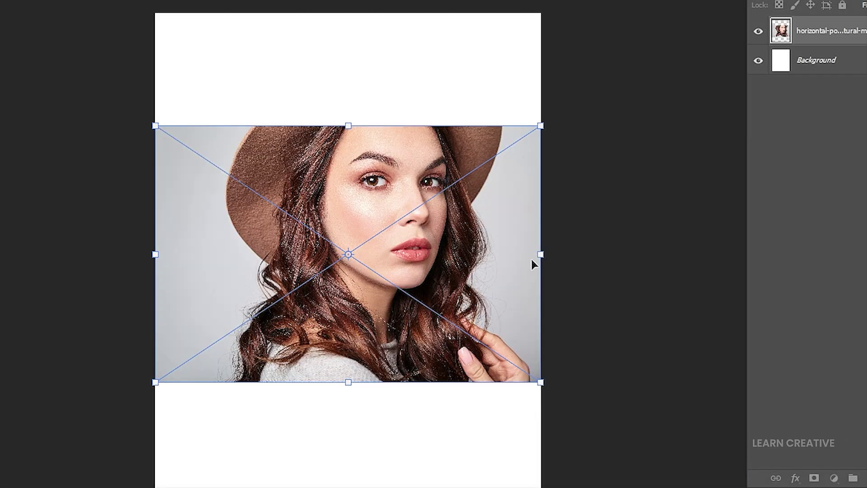
drag(548, 254, 710, 254)
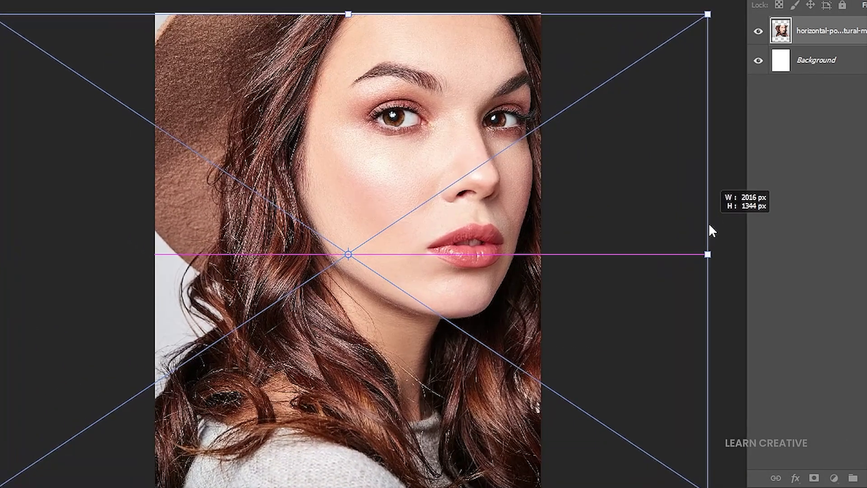
drag(561, 222, 520, 220)
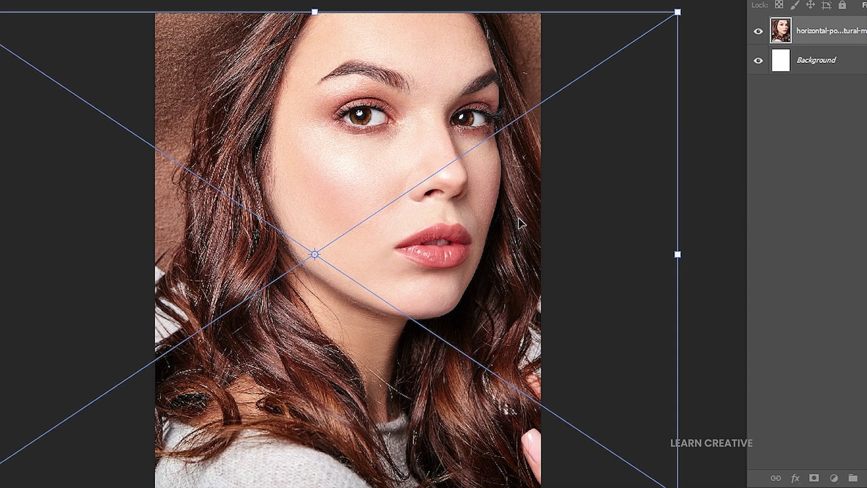
key(Return)
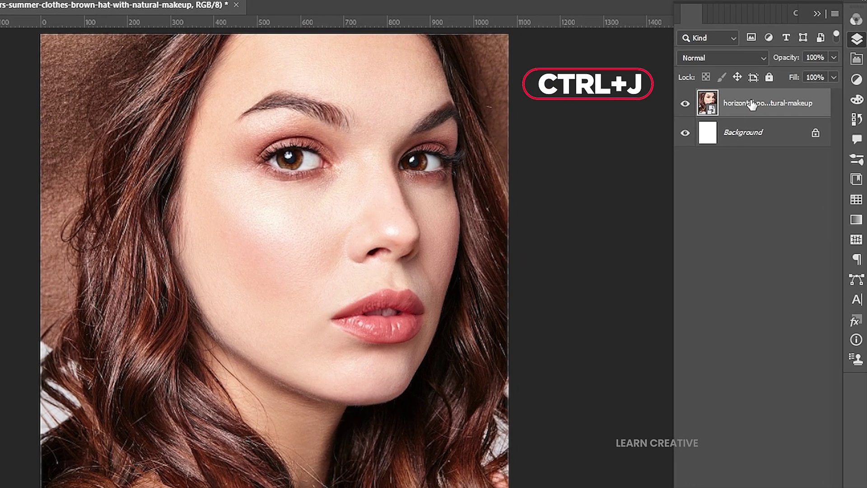
Duplicate the photo layer and give the copy a Surface Blur (radius 10, threshold 10).
key(ctrl+j)
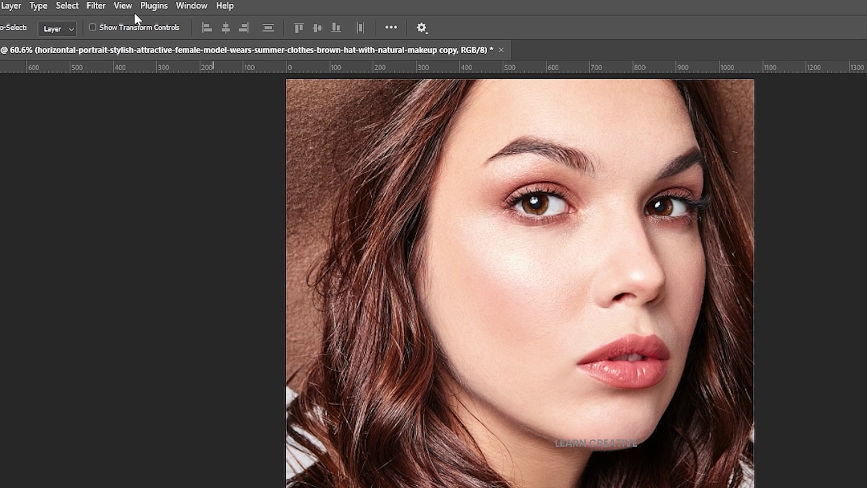
click(97, 6)
mouse_move(173, 188)
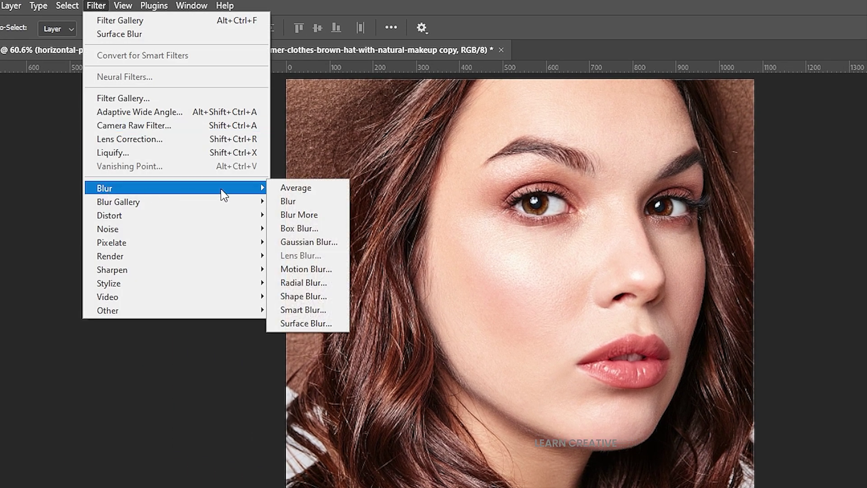
click(294, 324)
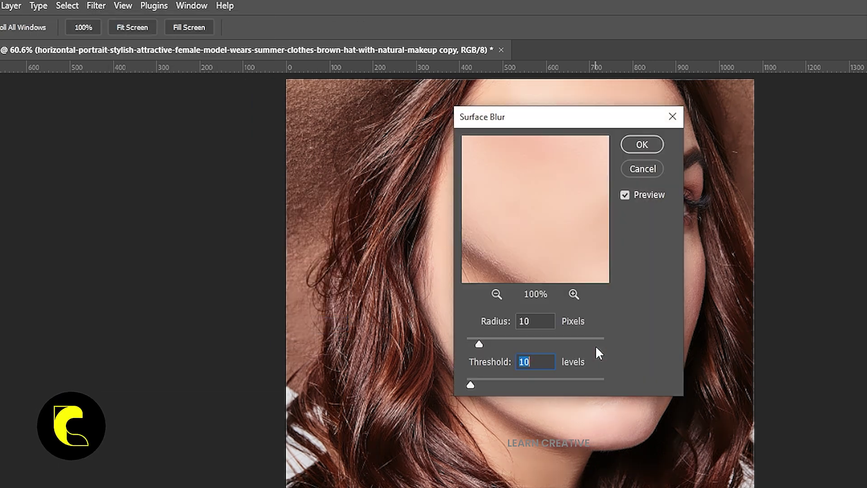
click(633, 146)
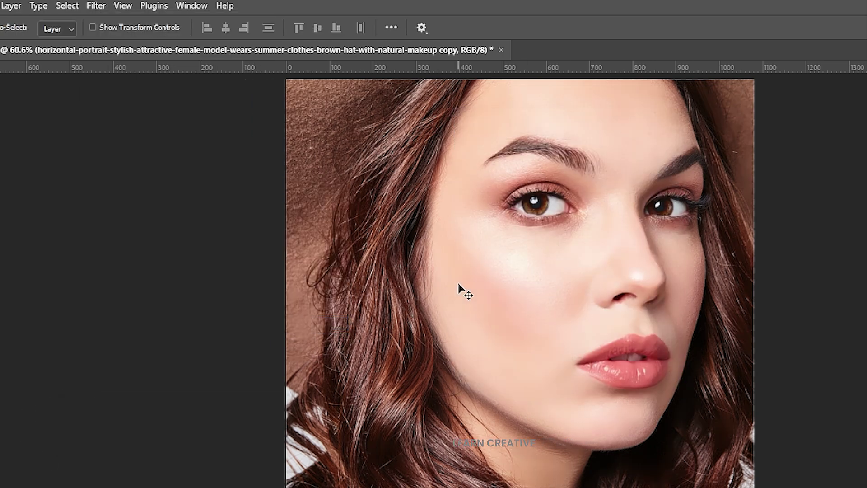
Apply the Filter Gallery's Artistic Cutout effect (levels 4, simplicity 4, fidelity 2) to the copy.
click(92, 5)
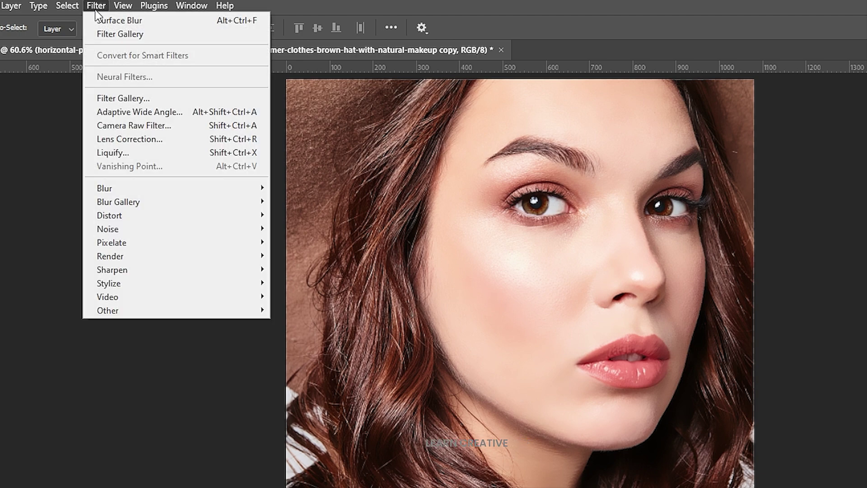
click(132, 102)
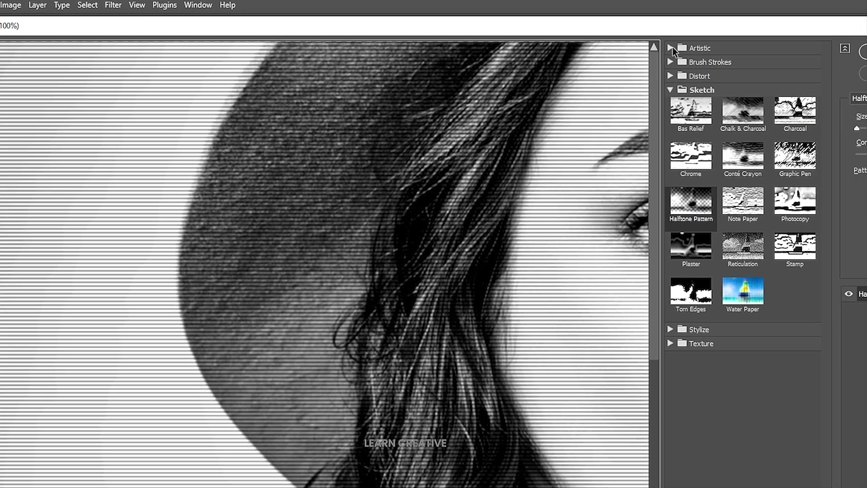
click(610, 38)
click(641, 59)
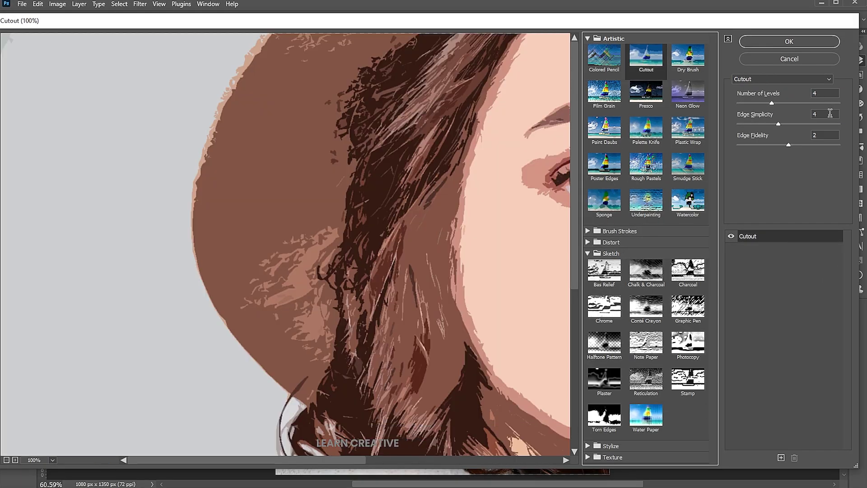
alt+click(473, 214)
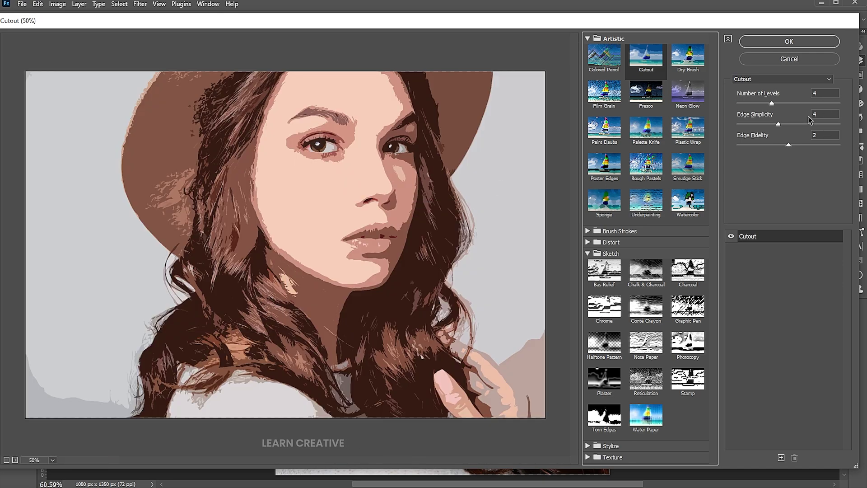
click(799, 45)
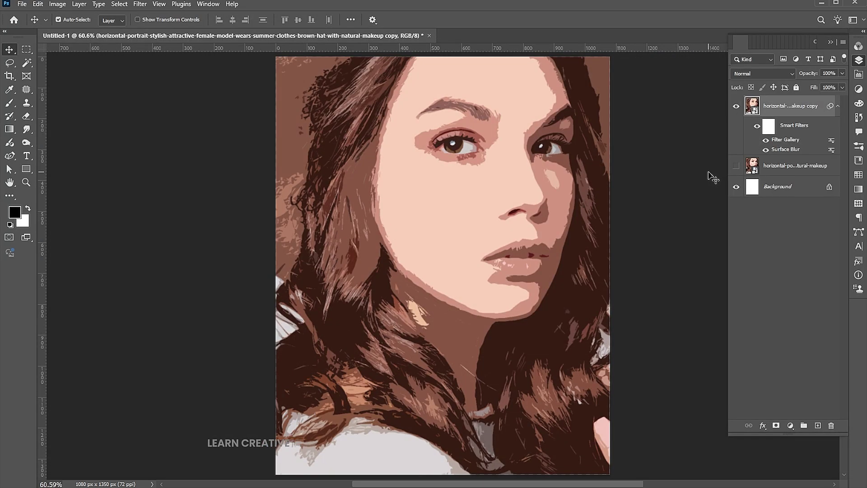
Add a Channel Mixer adjustment layer with Monochrome enabled.
drag(783, 438, 783, 387)
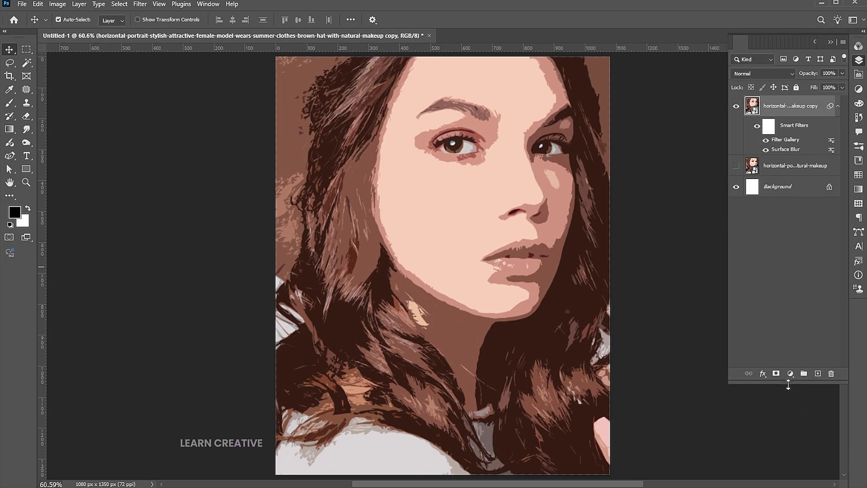
click(789, 373)
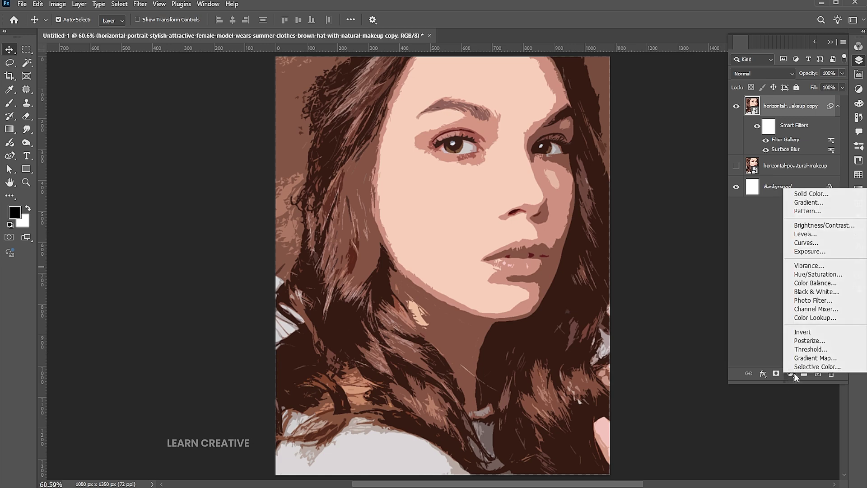
click(807, 311)
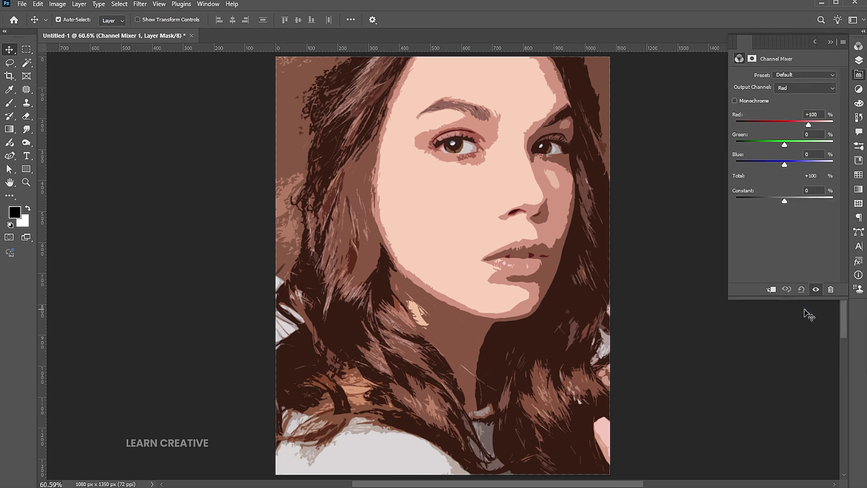
click(735, 100)
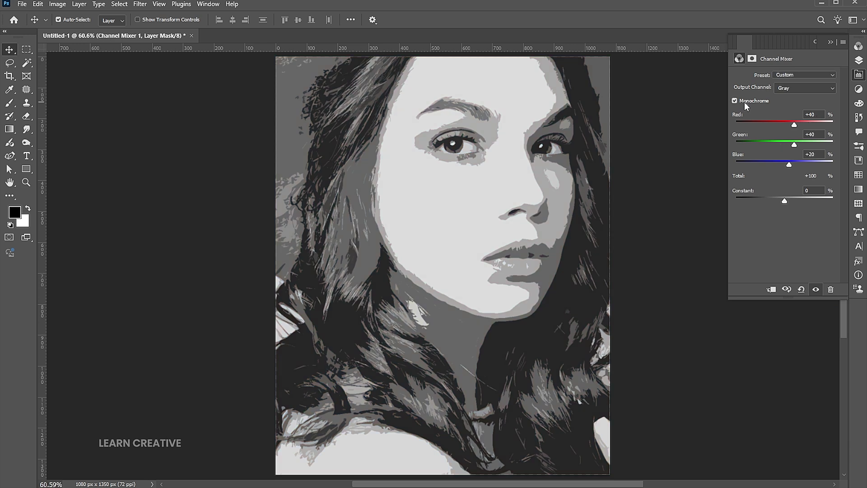
click(857, 60)
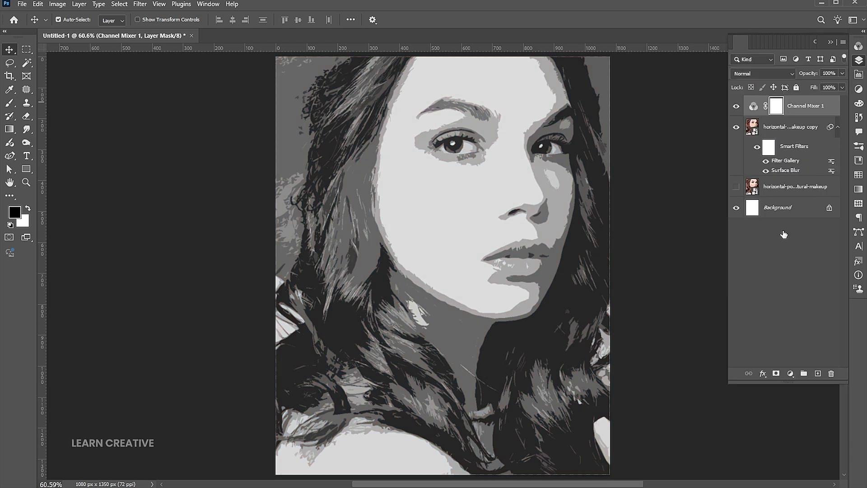
Add a Posterize adjustment layer set to 5 levels and reselect the cutout copy.
click(790, 373)
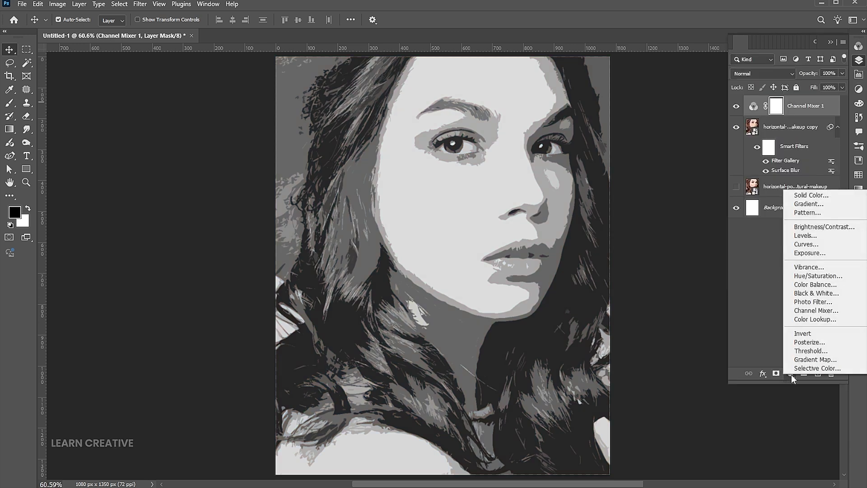
click(807, 342)
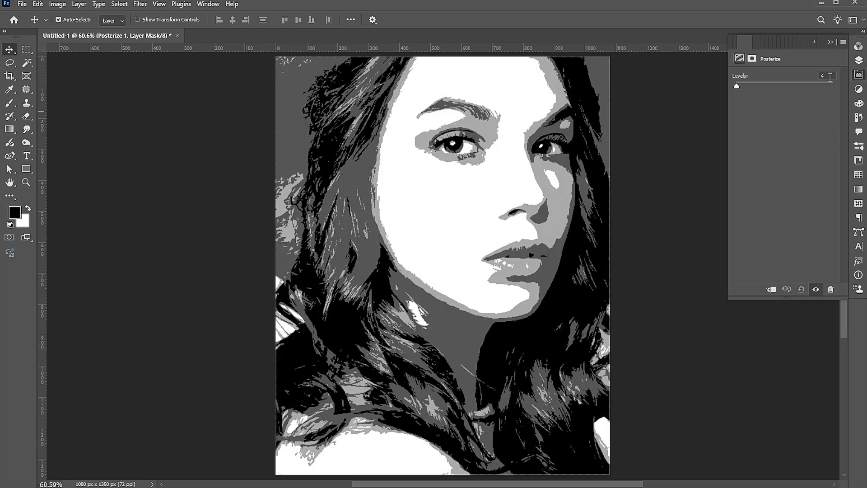
text(5)
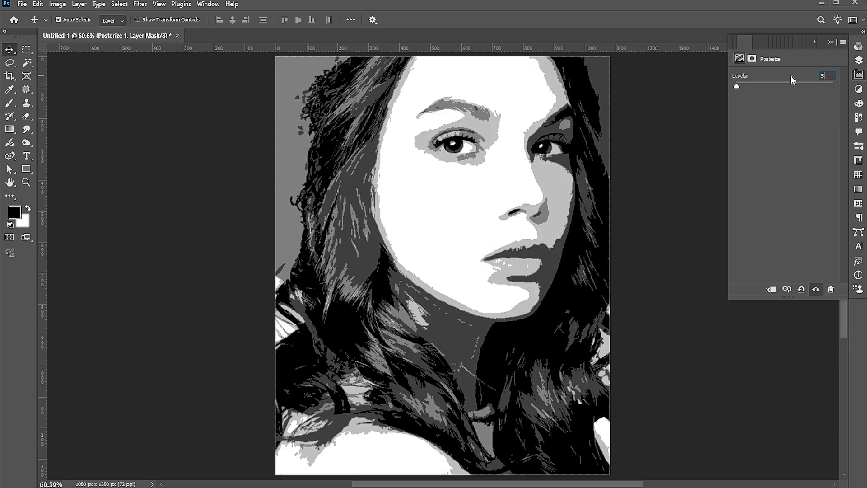
click(858, 60)
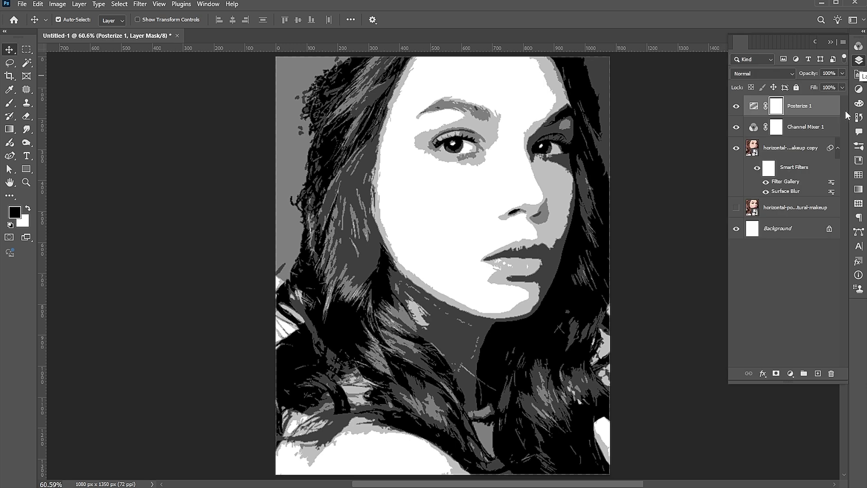
click(788, 152)
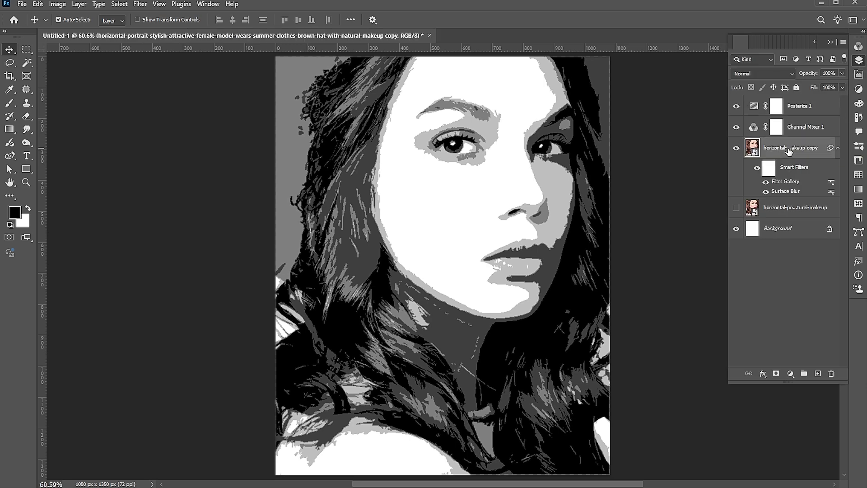
Magic Wand-select the white face and extend the selection to similar light tones.
click(27, 63)
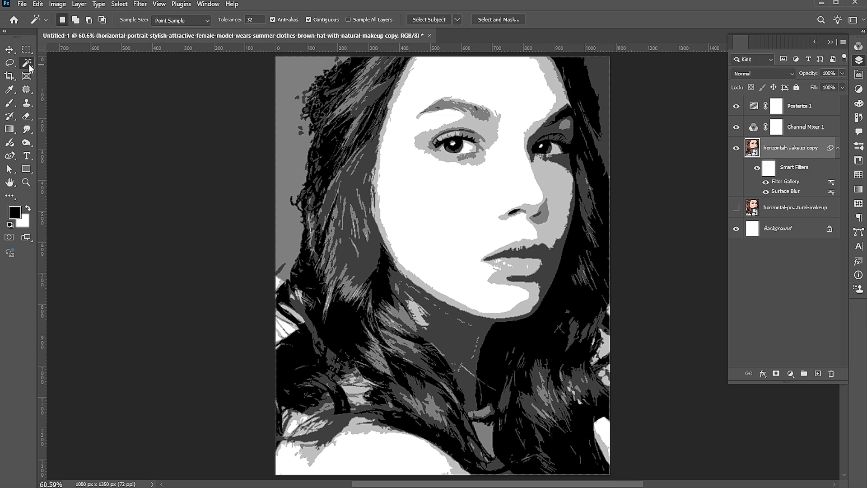
click(514, 181)
right_click(520, 266)
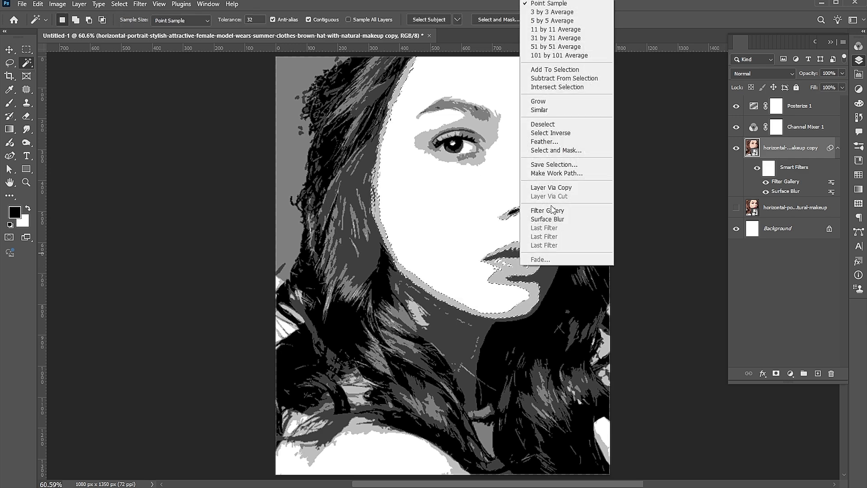
click(542, 109)
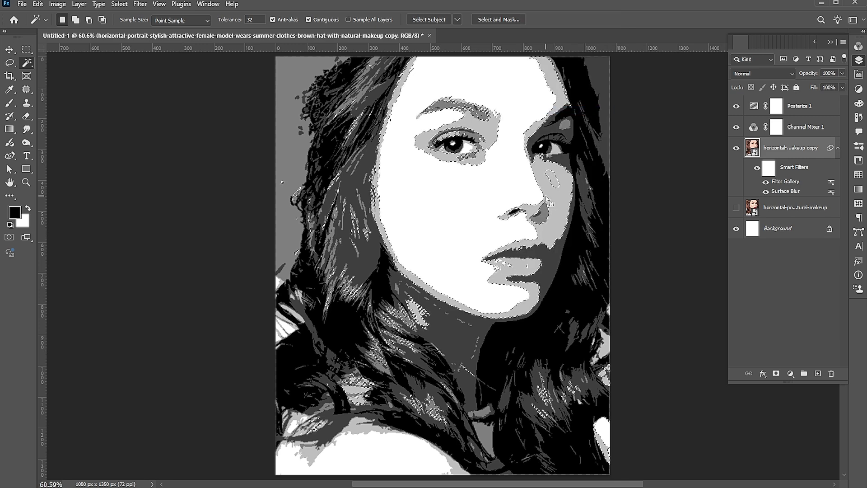
Copy the light areas to Layer 1 and convert it to a smart object.
key(ctrl+j)
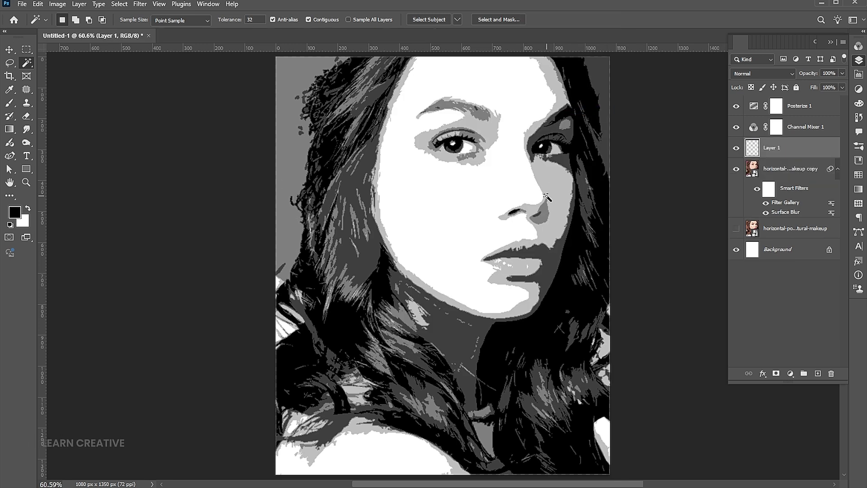
right_click(768, 148)
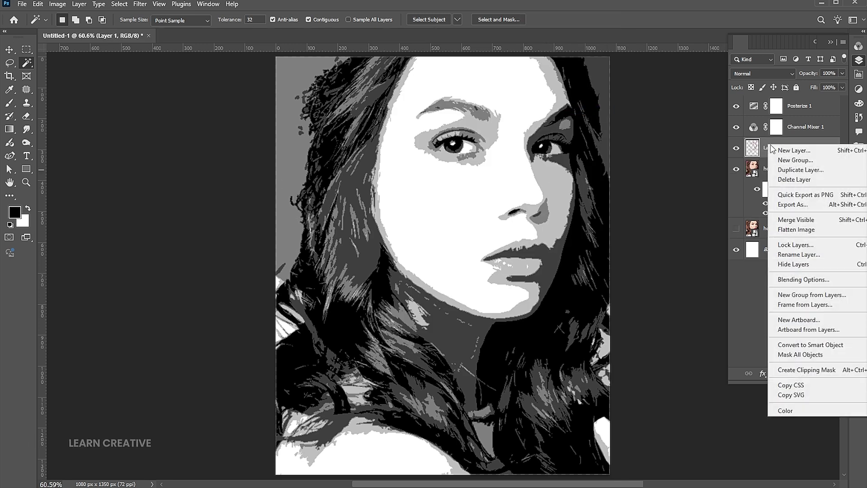
click(779, 346)
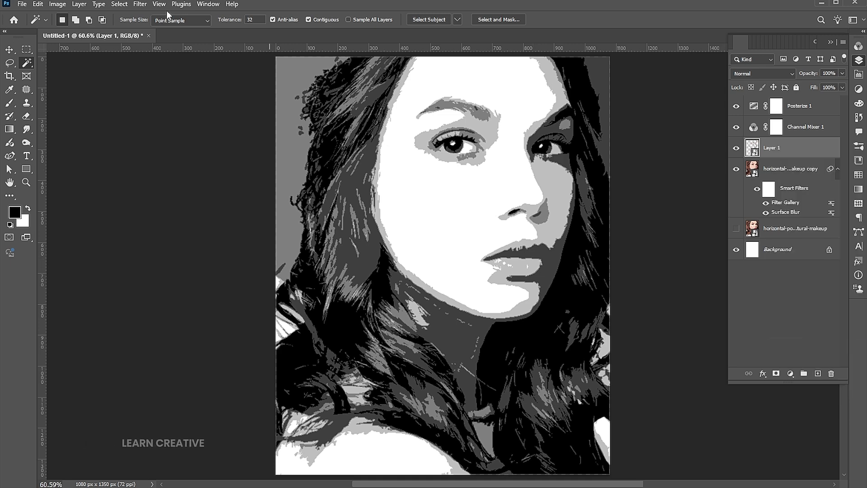
Apply Sketch > Halftone Pattern (size 1, contrast 11, Line type) to Layer 1.
click(140, 6)
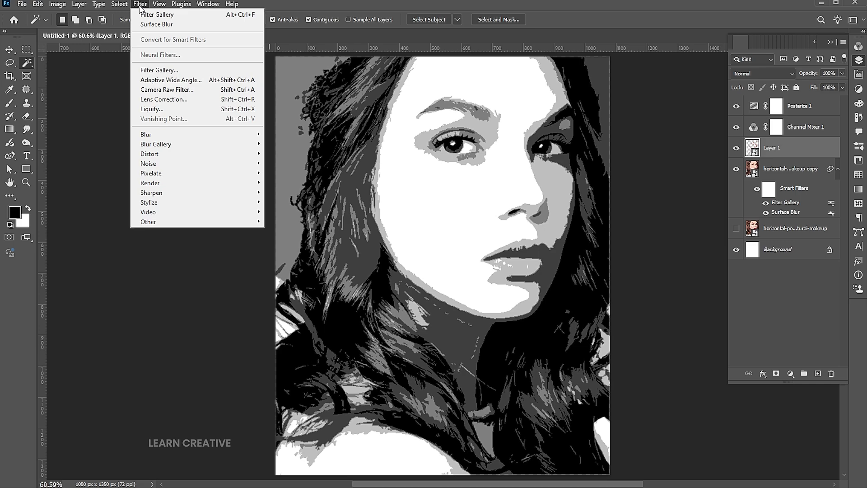
click(155, 71)
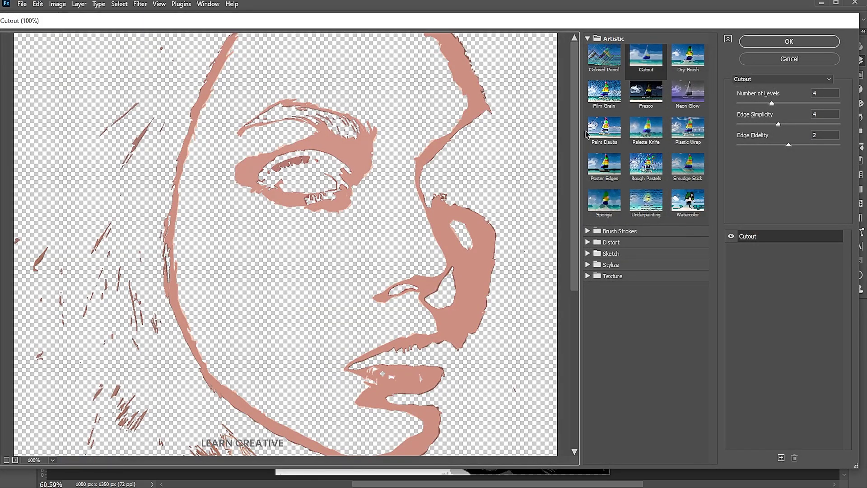
click(588, 254)
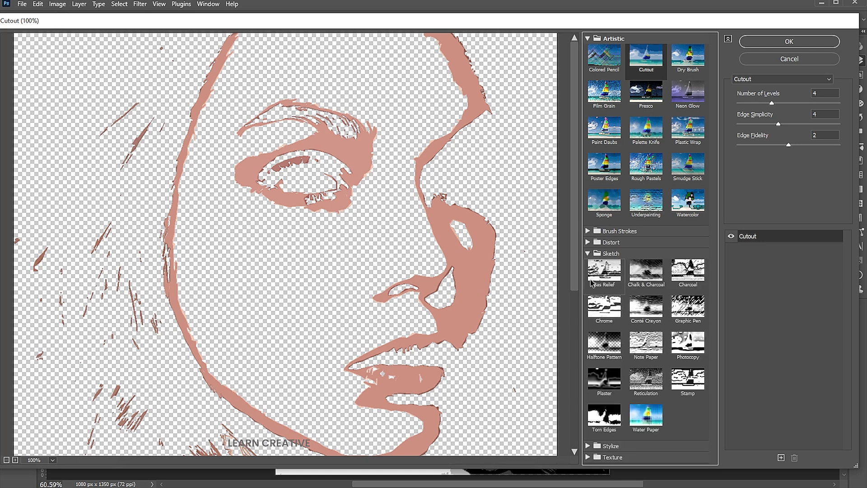
click(599, 345)
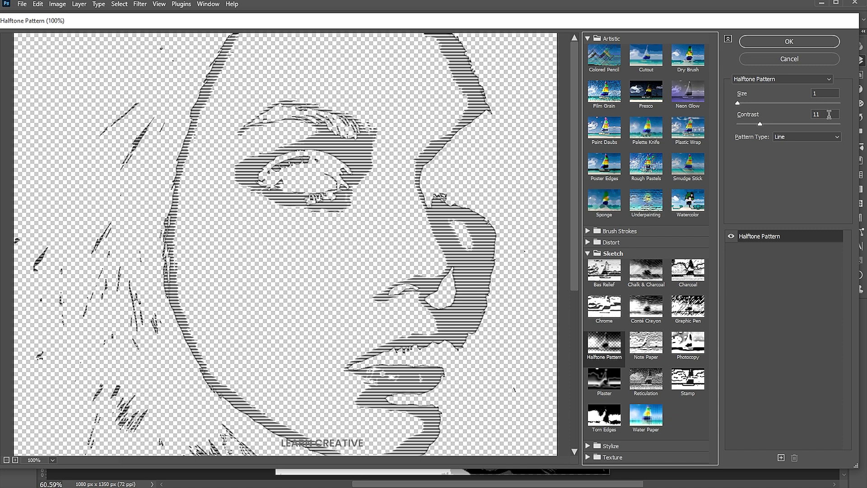
click(789, 41)
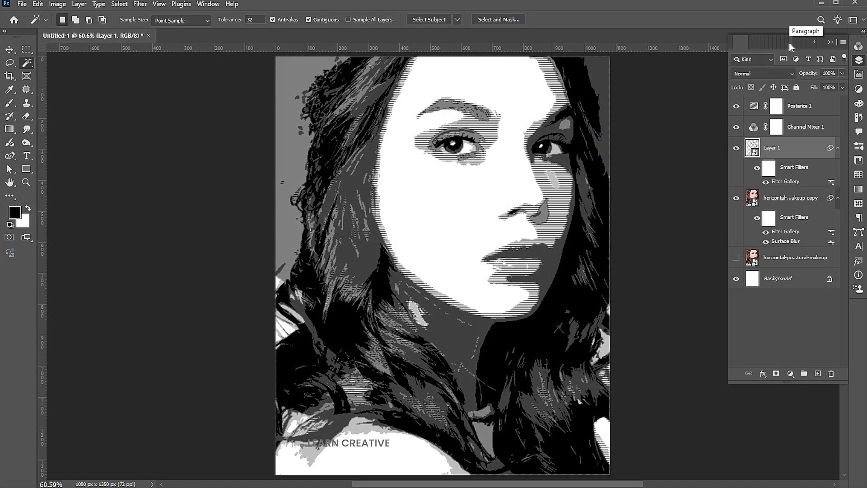
Add a Gradient Map above Posterize 1 using the red-navy-pink preset.
click(793, 107)
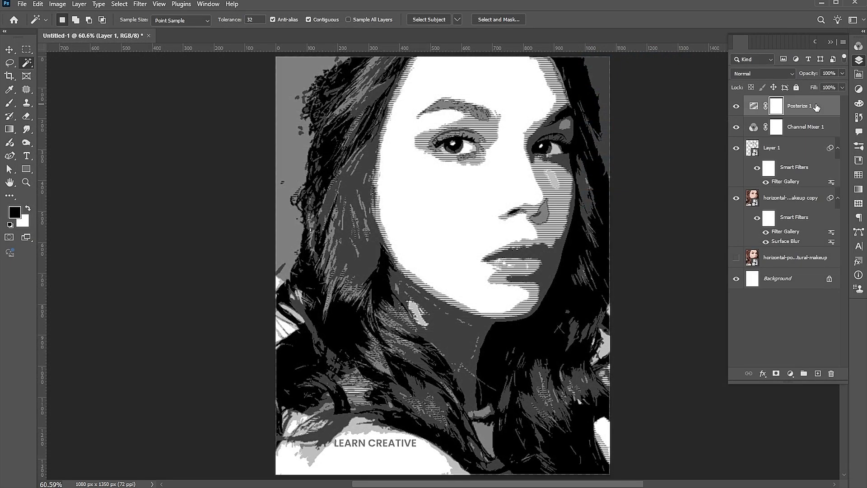
click(790, 375)
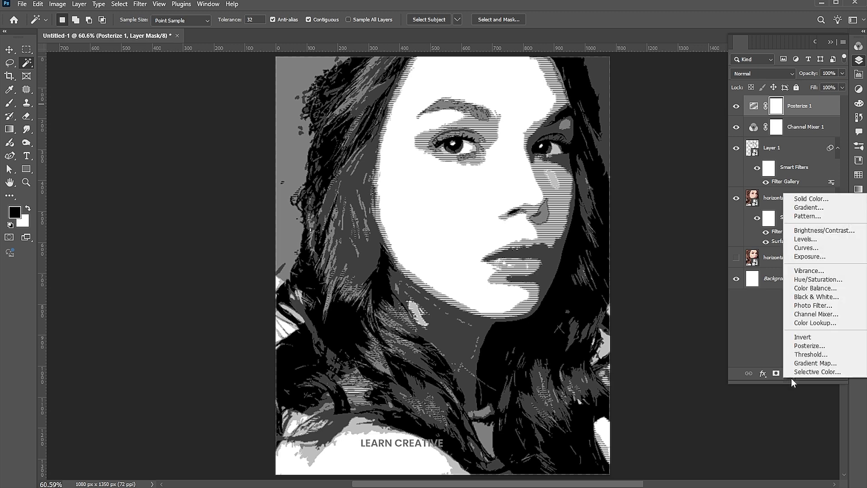
click(813, 363)
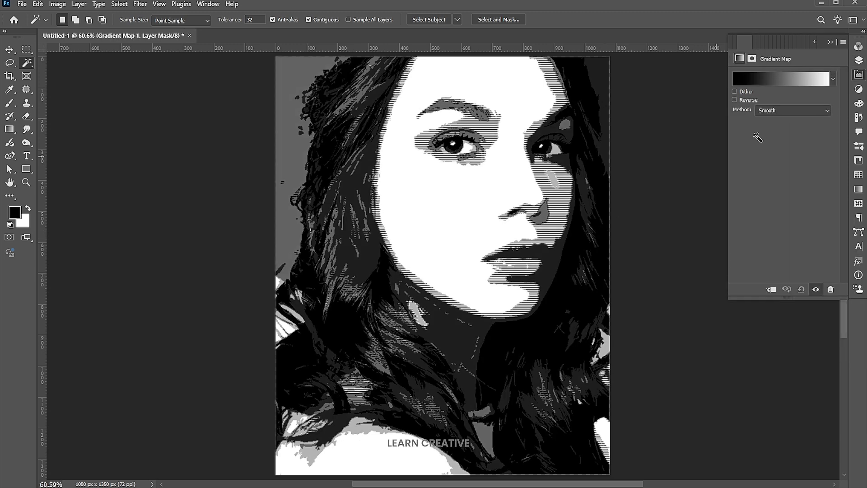
click(832, 80)
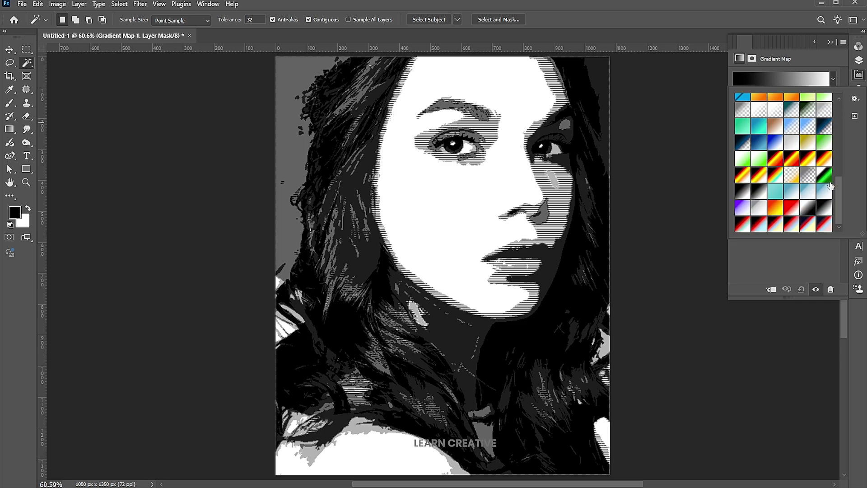
click(825, 224)
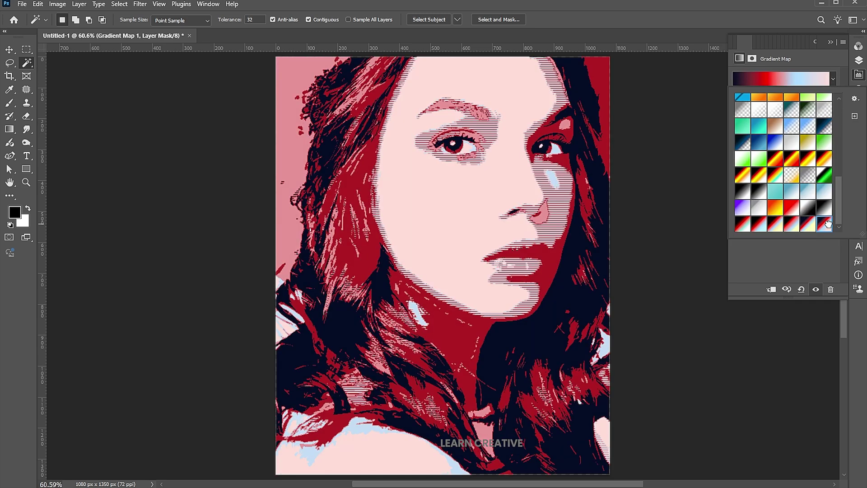
Compare other gradient presets, return to navy-red-pink, and open the gradient editor.
click(807, 224)
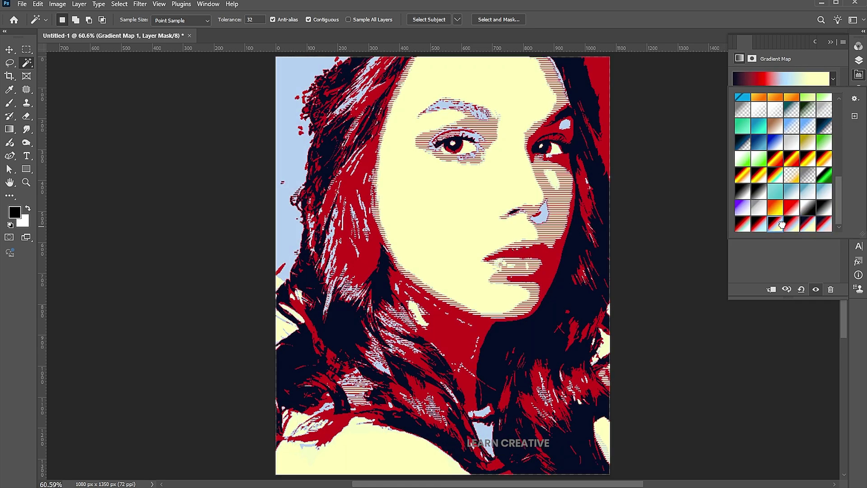
click(772, 227)
click(757, 224)
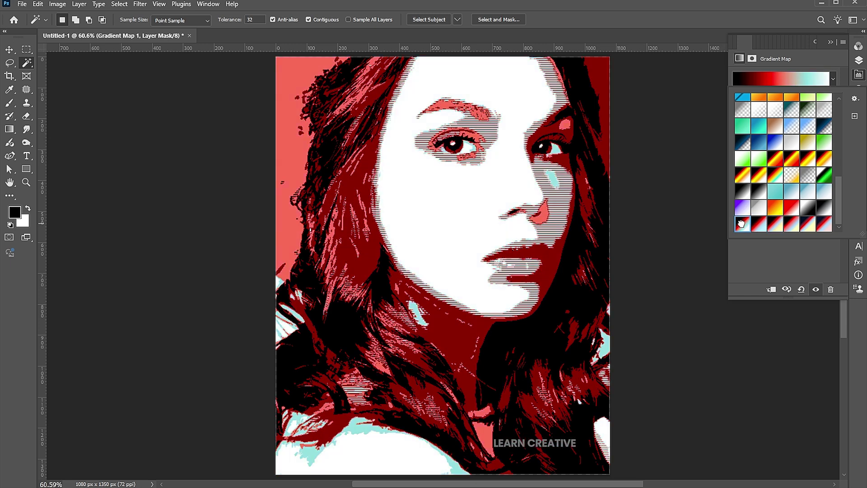
click(817, 229)
click(766, 78)
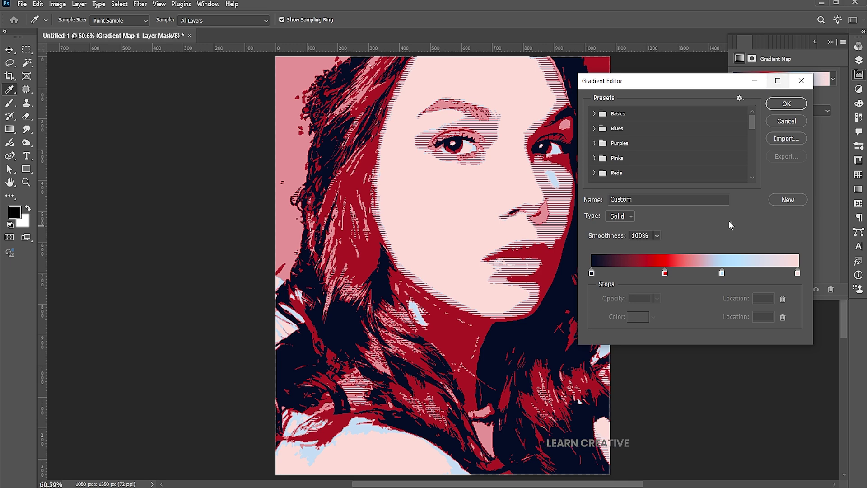
Move the red stop to location 36, adjust the light-blue stop, and confirm the gradient.
mouse_move(665, 273)
mouse_down()
mouse_move(654, 278)
mouse_move(734, 272)
mouse_up()
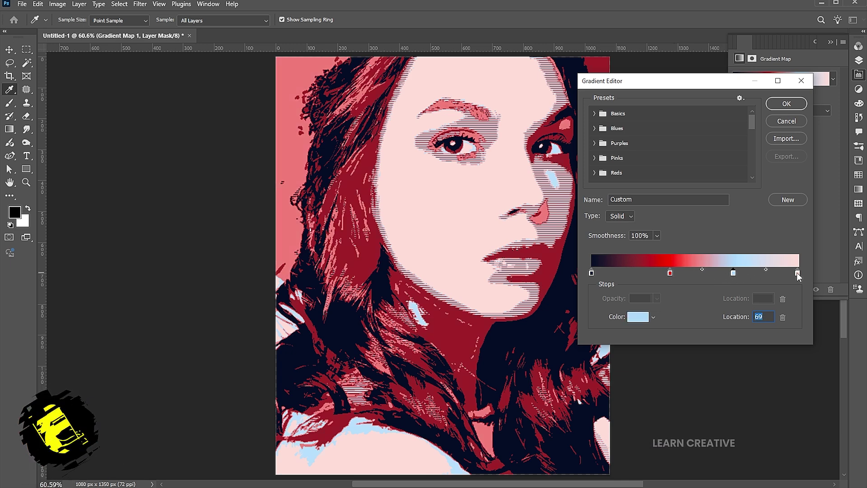
mouse_move(796, 273)
mouse_down()
mouse_move(776, 273)
mouse_move(805, 272)
mouse_up()
drag(670, 274, 667, 275)
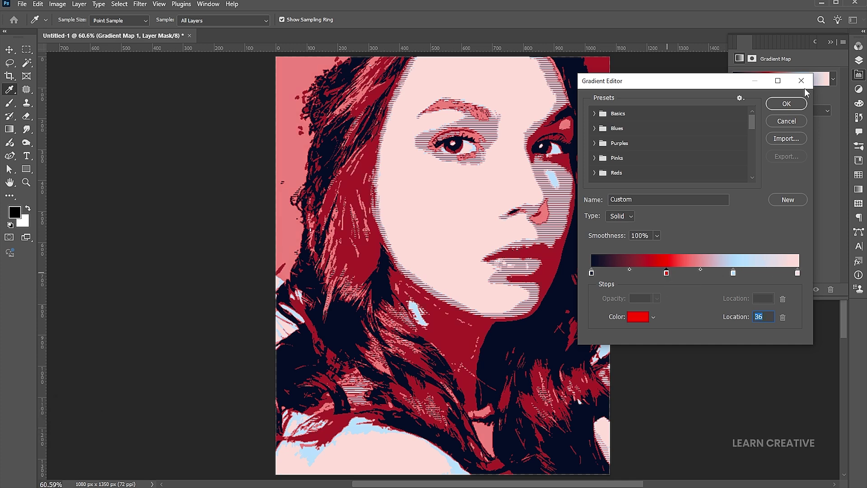
click(786, 104)
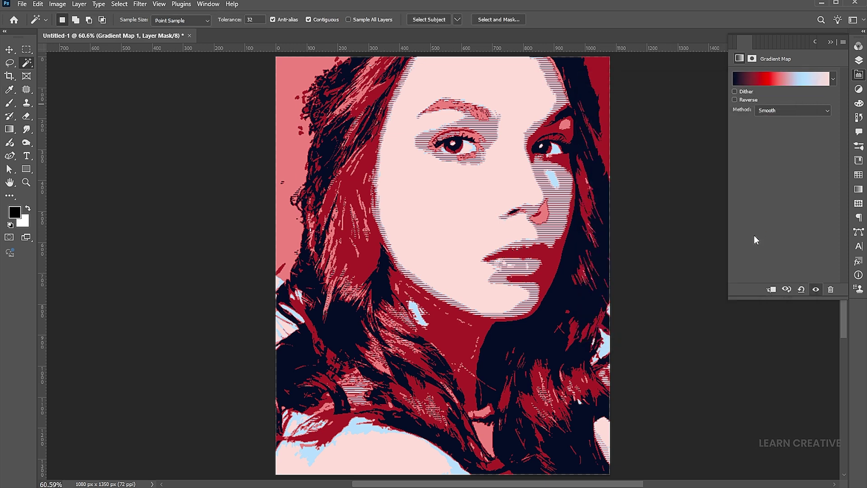